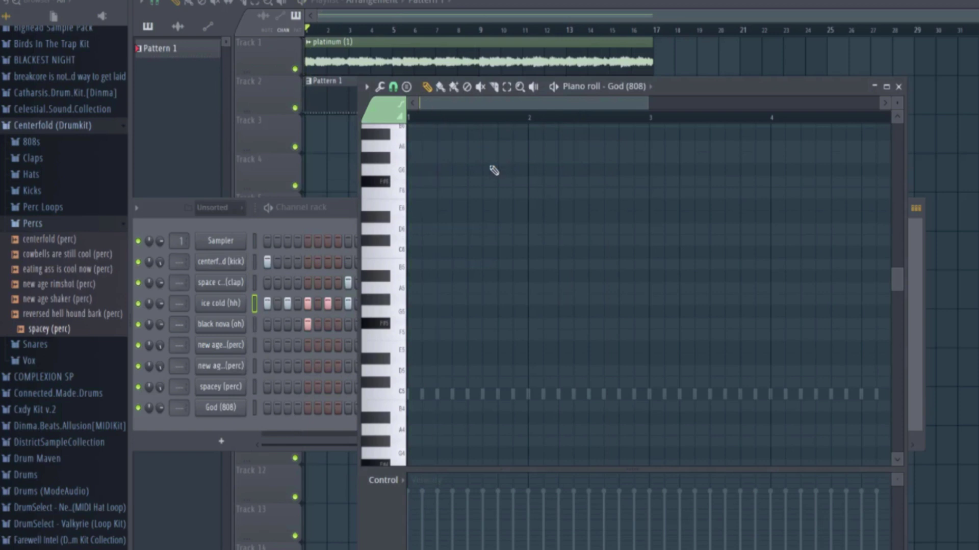
Place three E5 808 notes at bars 1, 2 and 3 plus an E6 note before bar 3.
{"action": "left_click", "coordinate": [414, 336]}
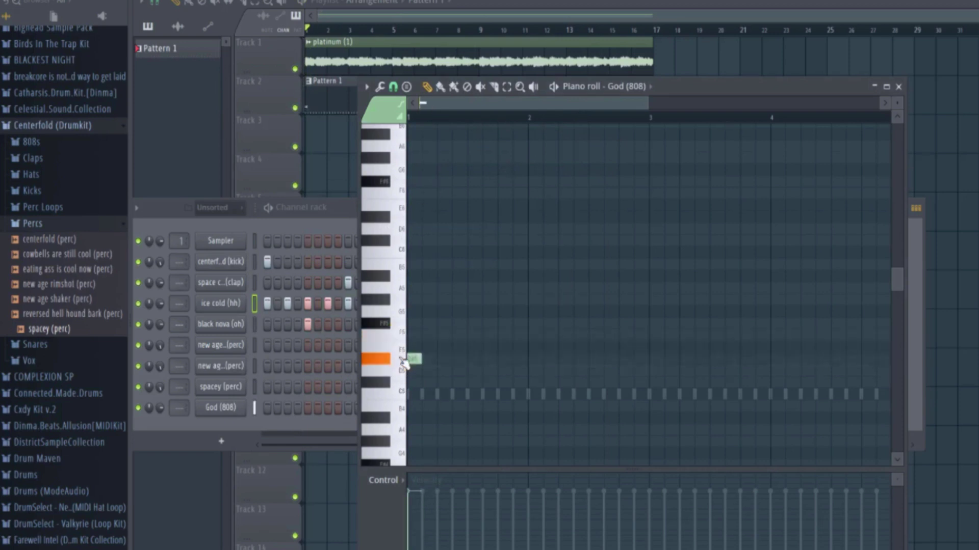
{"action": "left_click_drag", "start_coordinate": [413, 336], "coordinate": [414, 347]}
{"action": "key", "text": "space"}
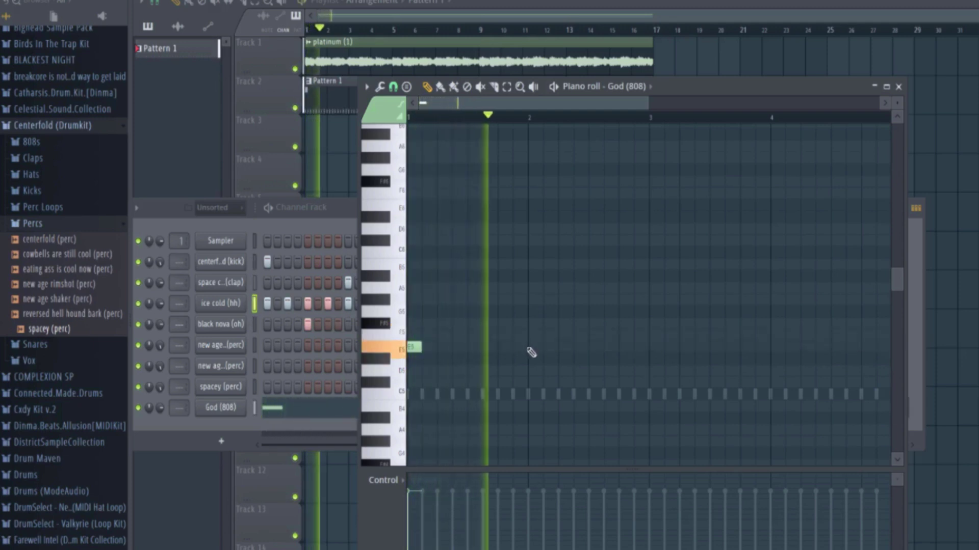
{"action": "left_click", "coordinate": [563, 347]}
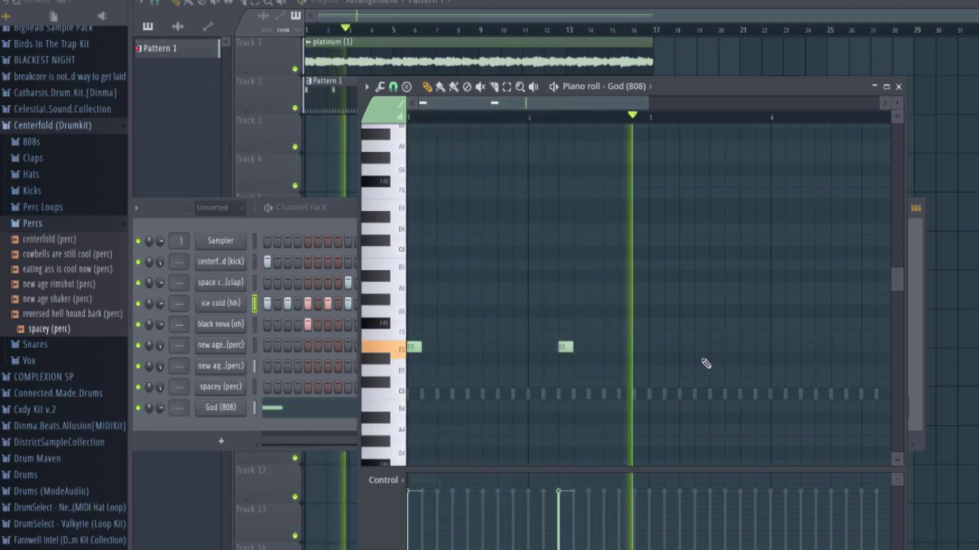
{"action": "left_click", "coordinate": [653, 347]}
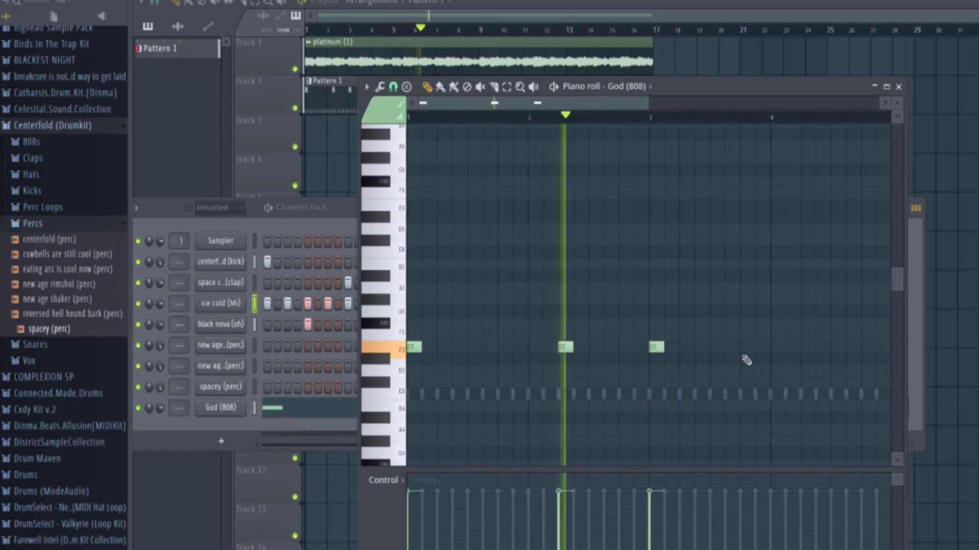
{"action": "left_click", "coordinate": [623, 206]}
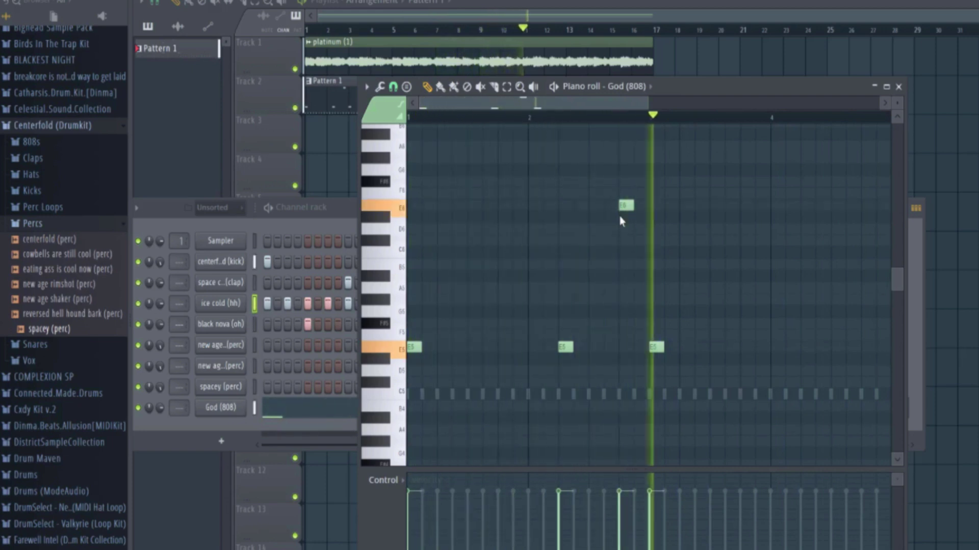
Enable Cut itself on the God (808) channel, return to its piano roll and stop playback.
{"action": "right_click", "coordinate": [226, 409]}
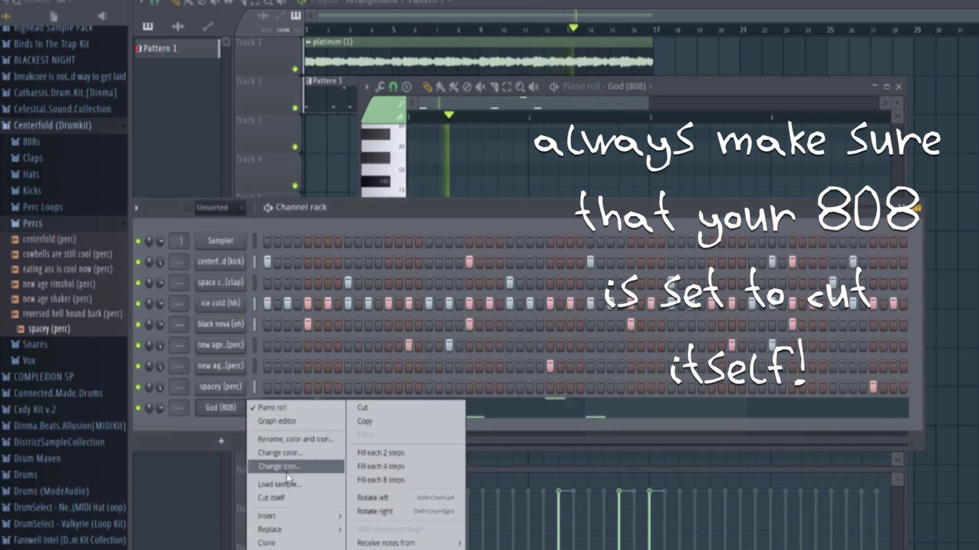
{"action": "left_click", "coordinate": [287, 499]}
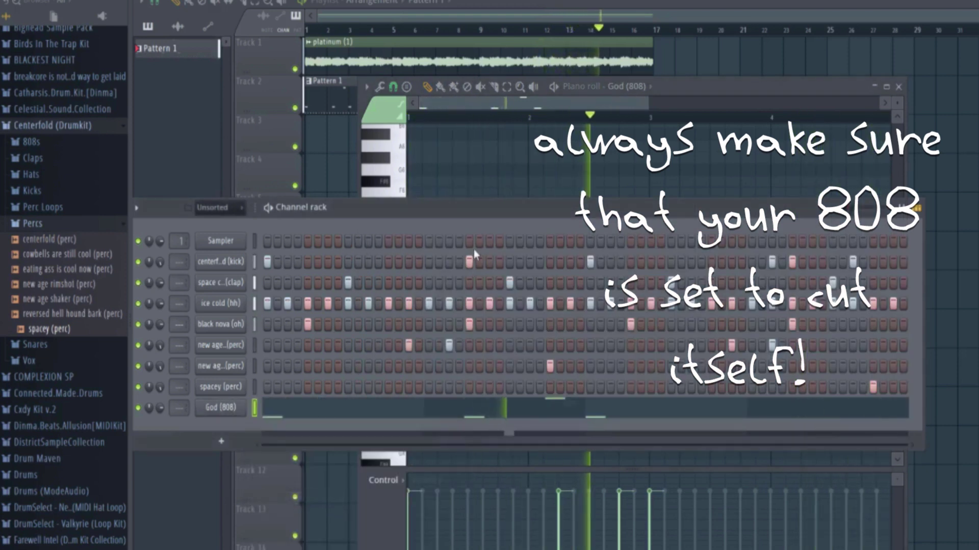
{"action": "left_click", "coordinate": [674, 87]}
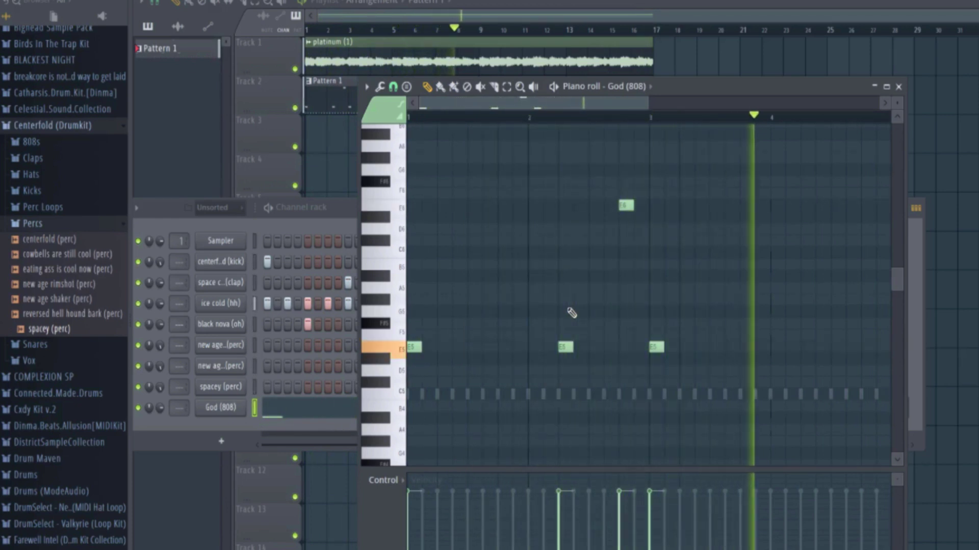
{"action": "key", "text": "space"}
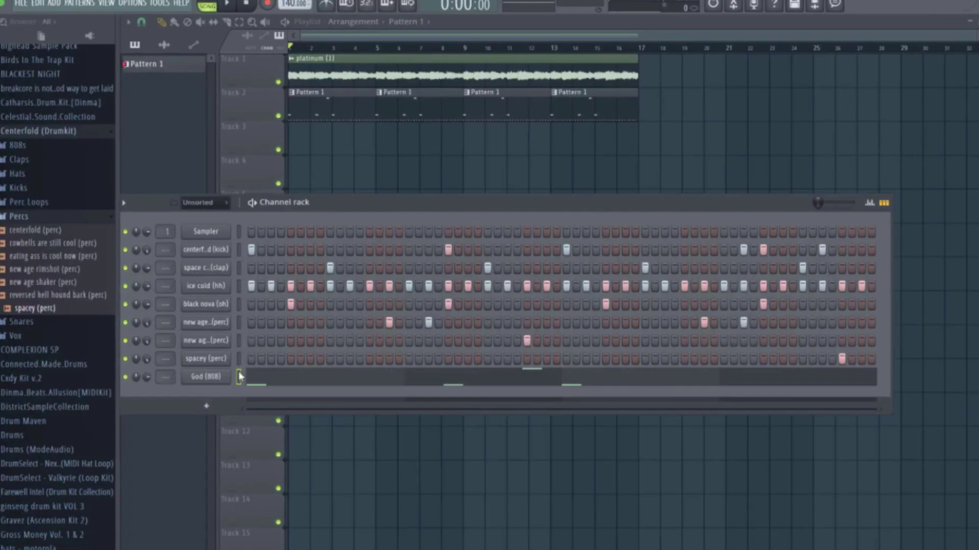
Open the God (808) sample in Edison and run Detect pitch regions on it.
{"action": "left_click", "coordinate": [221, 380]}
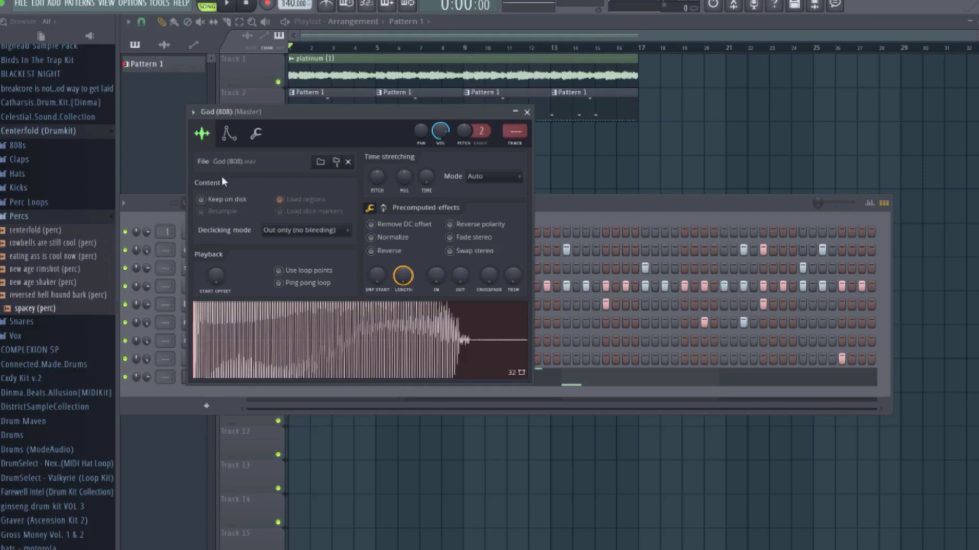
{"action": "right_click", "coordinate": [271, 333]}
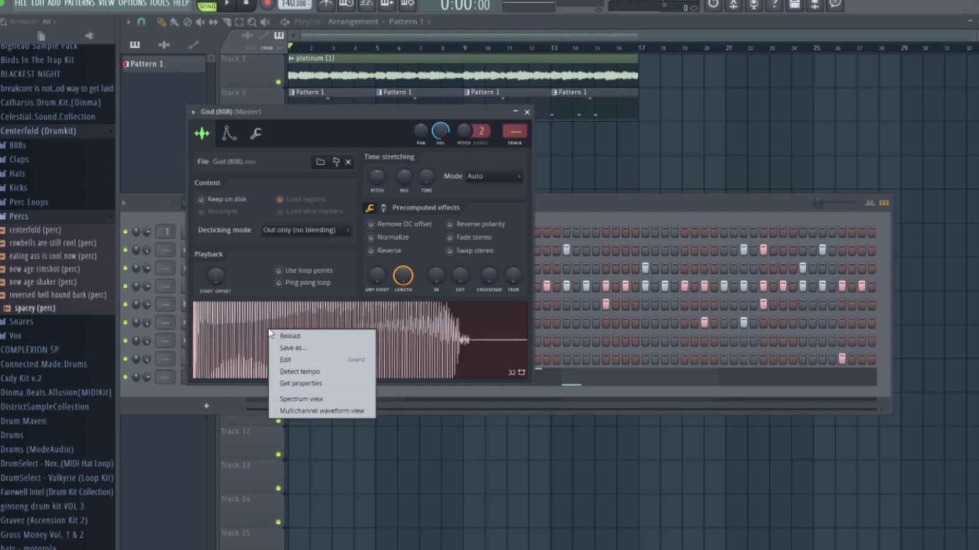
{"action": "left_click", "coordinate": [287, 360]}
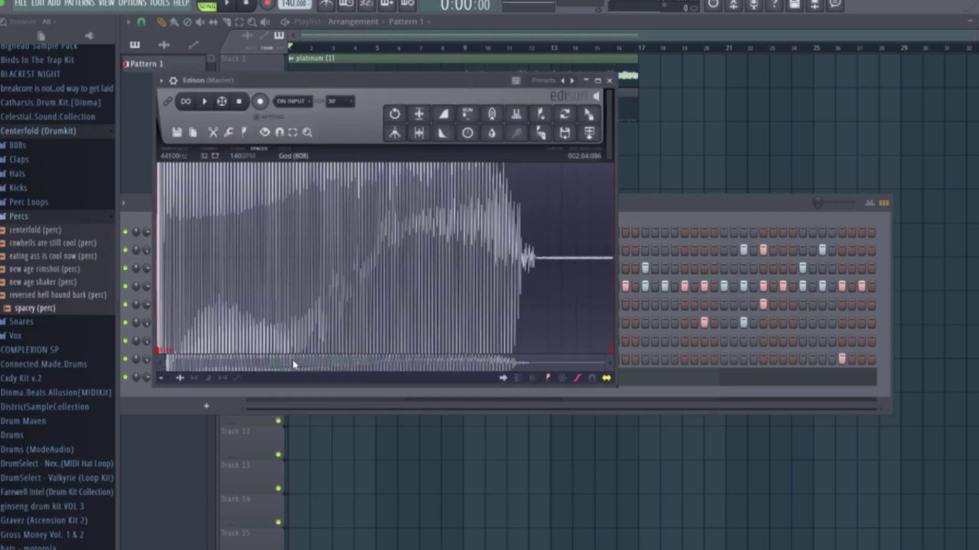
{"action": "left_click", "coordinate": [245, 134]}
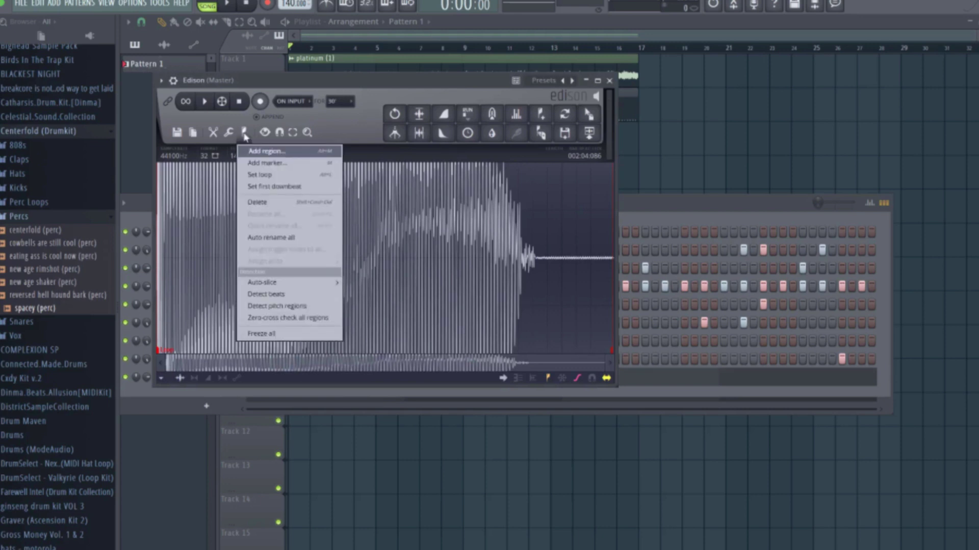
{"action": "left_click", "coordinate": [279, 308]}
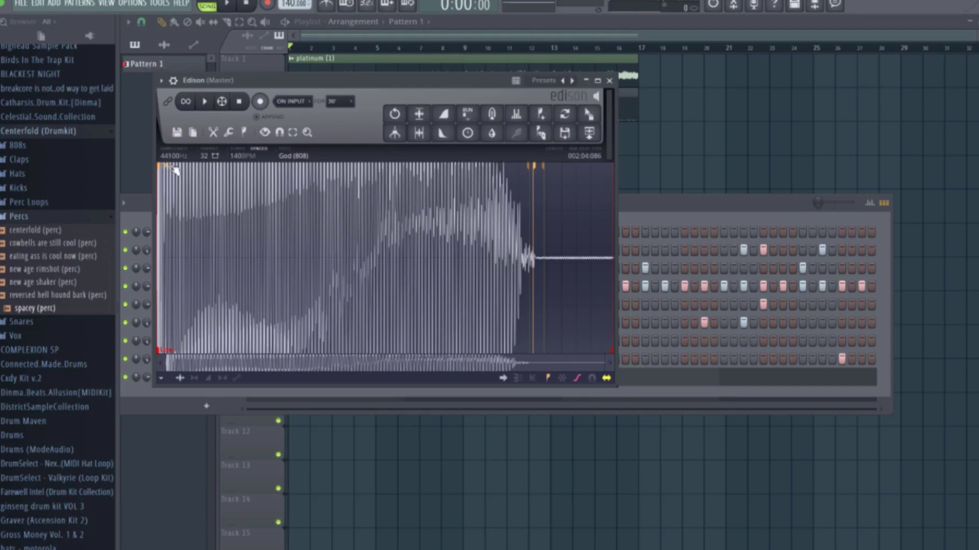
Close Edison and audition the D#5 root note in the God (808) channel's miscellaneous settings.
{"action": "key", "text": "Escape"}
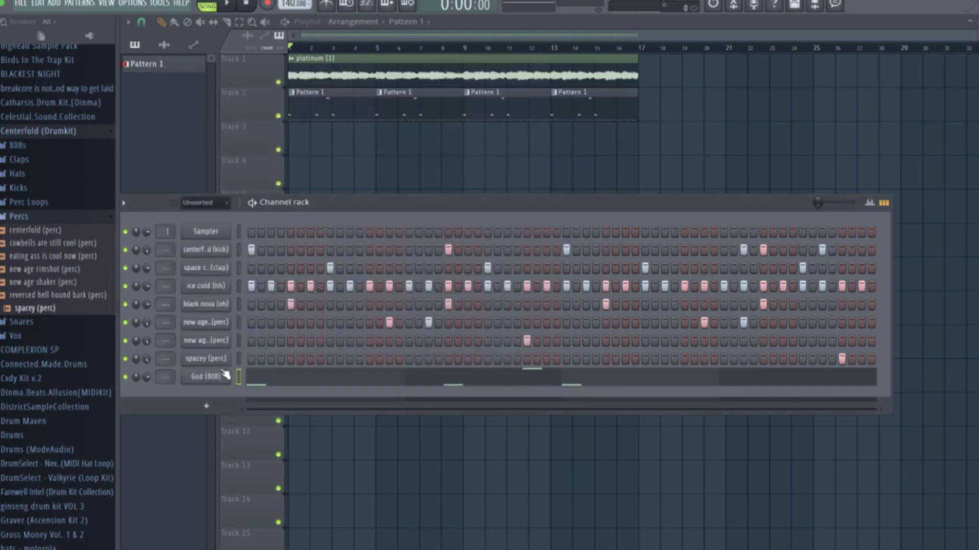
{"action": "left_click", "coordinate": [224, 376]}
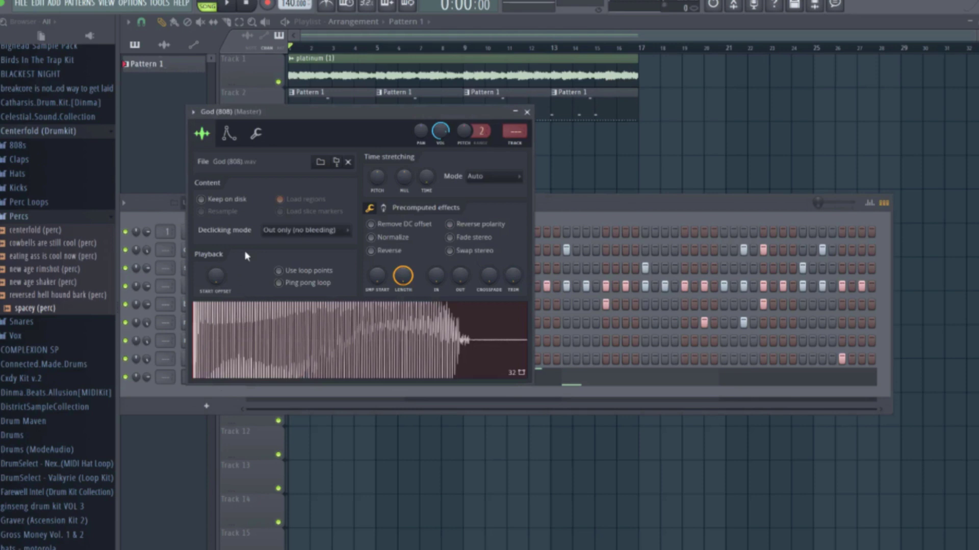
{"action": "left_click", "coordinate": [256, 135]}
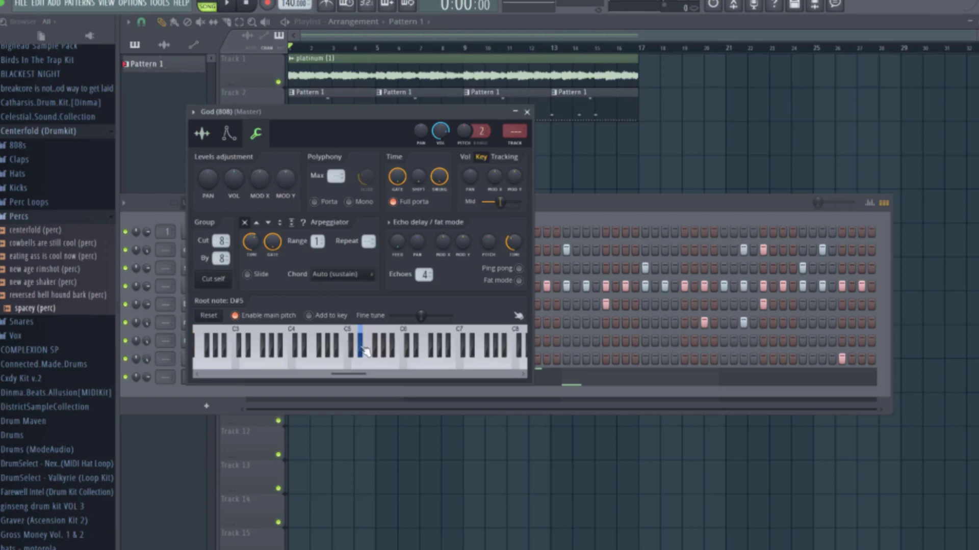
{"action": "left_click", "coordinate": [360, 347]}
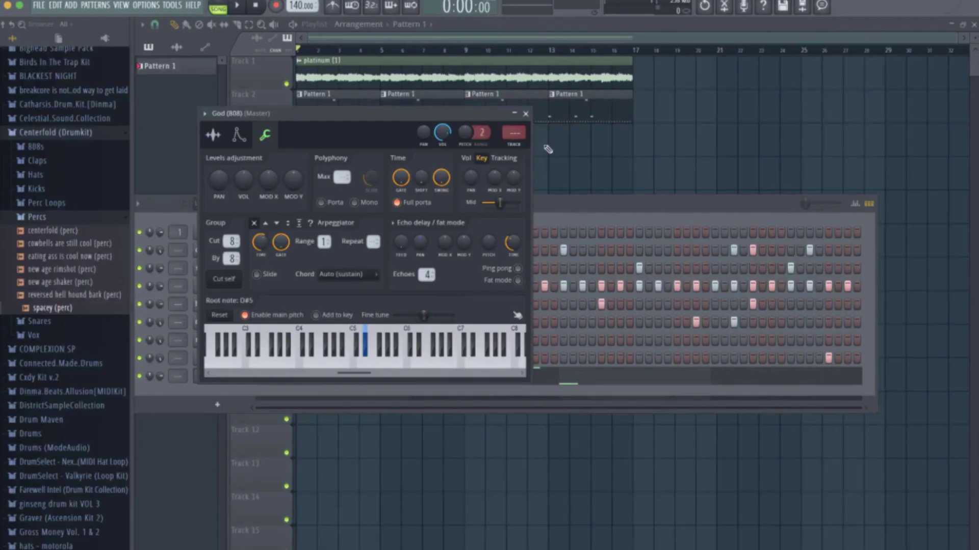
Set the God (808) volume envelope attack to zero and raise its hold slightly.
{"action": "left_click", "coordinate": [526, 113]}
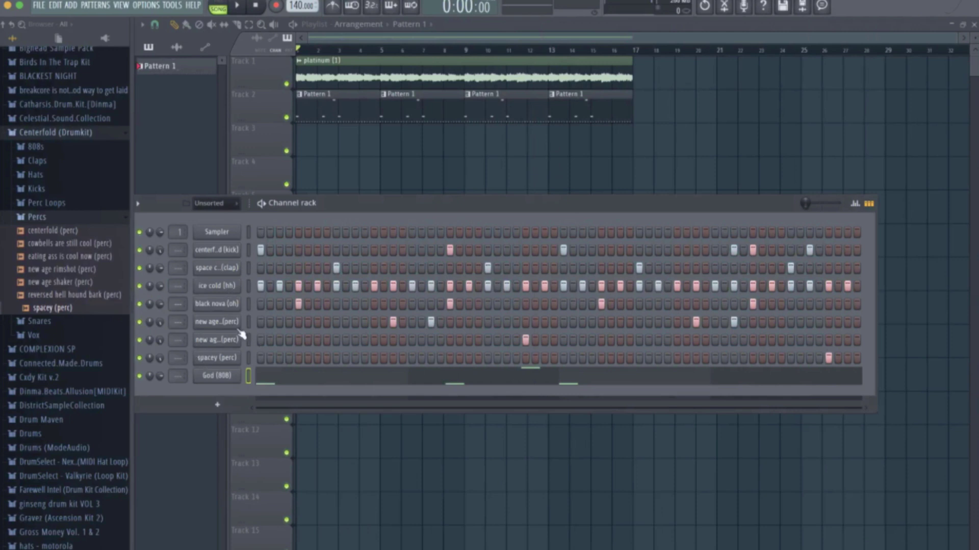
{"action": "left_click", "coordinate": [219, 377]}
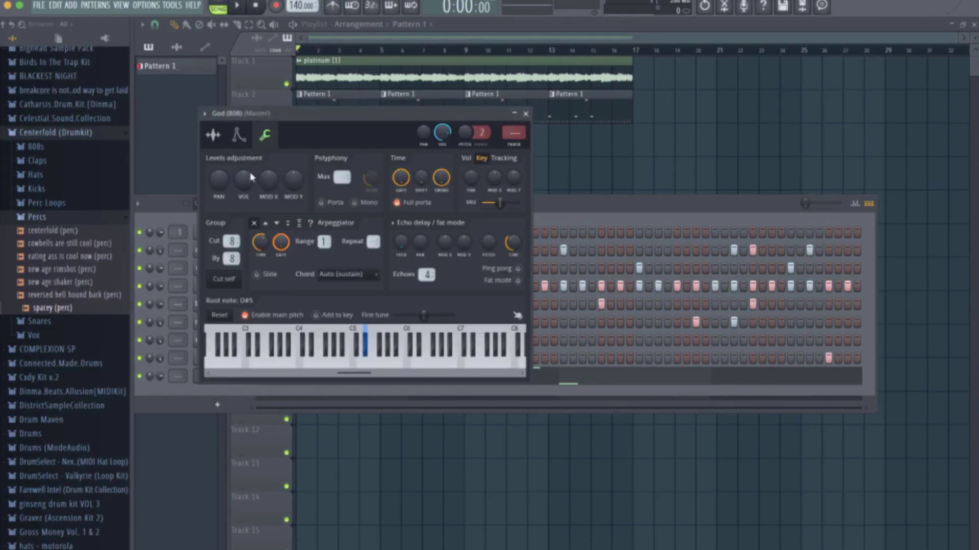
{"action": "left_click", "coordinate": [243, 144]}
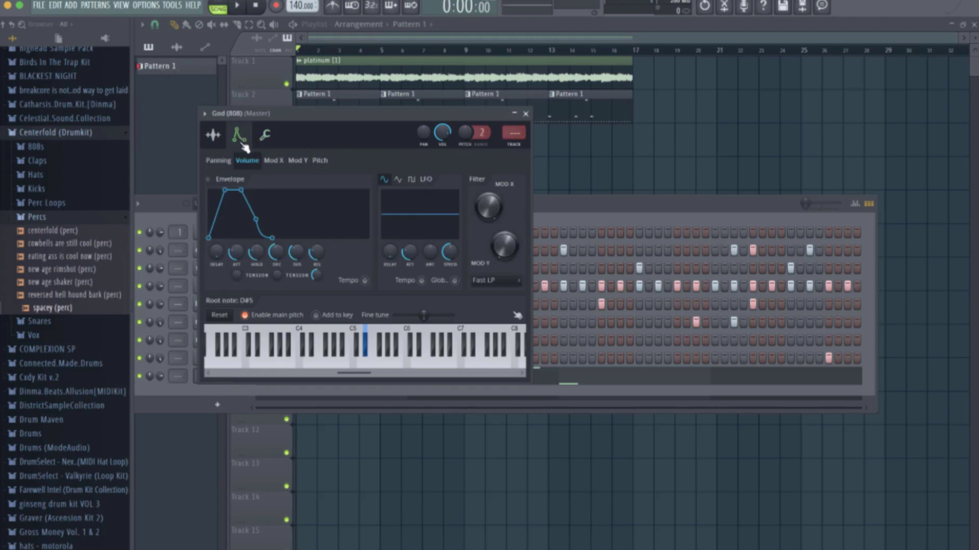
{"action": "left_click_drag", "start_coordinate": [236, 259], "coordinate": [315, 272]}
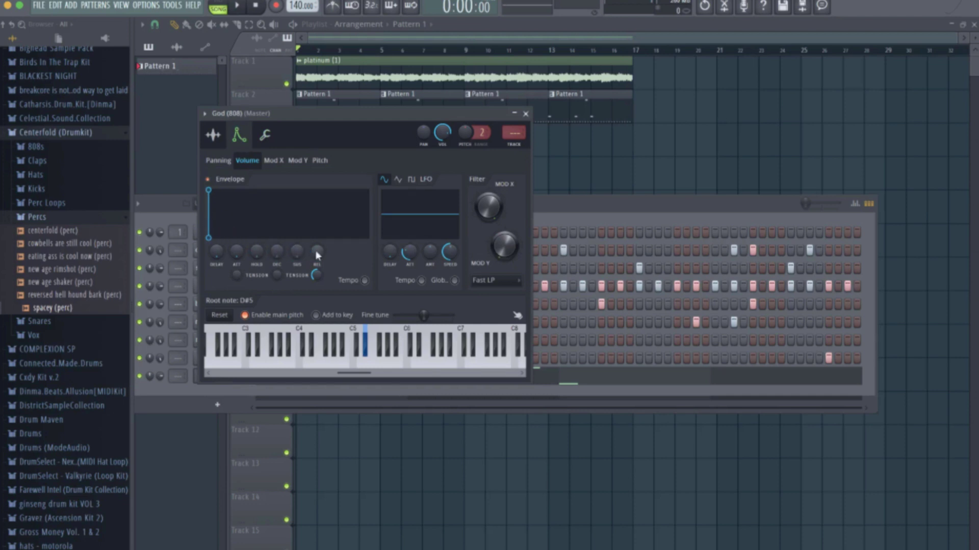
{"action": "left_click_drag", "start_coordinate": [258, 251], "coordinate": [257, 214]}
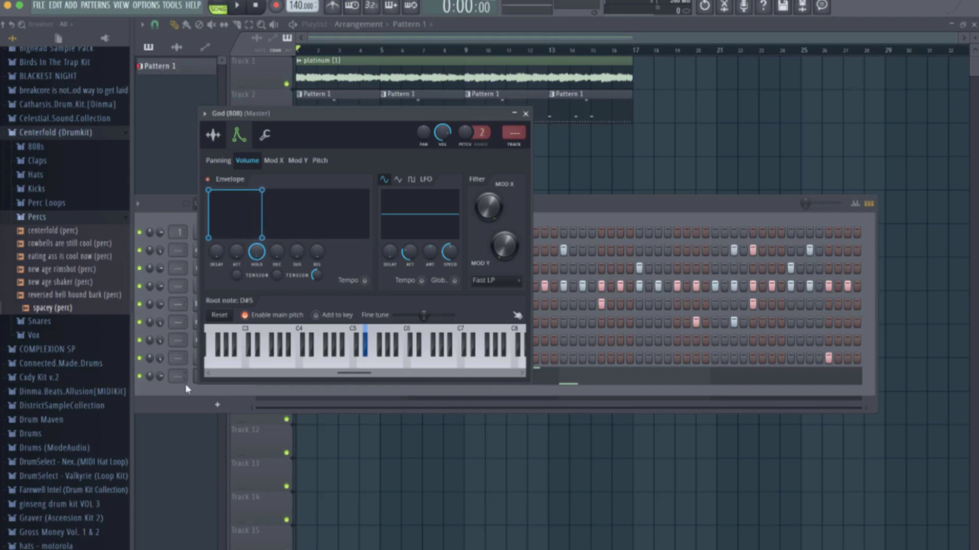
Reopen the God (808) piano roll and lengthen the first and third E5 notes and the E6 note.
{"action": "left_click", "coordinate": [526, 114]}
{"action": "left_click", "coordinate": [378, 376]}
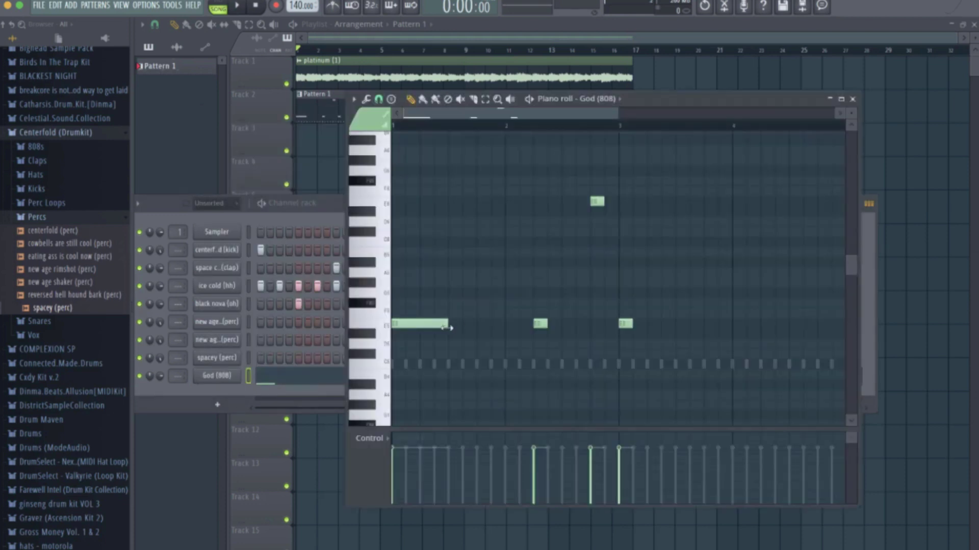
{"action": "key", "text": "space"}
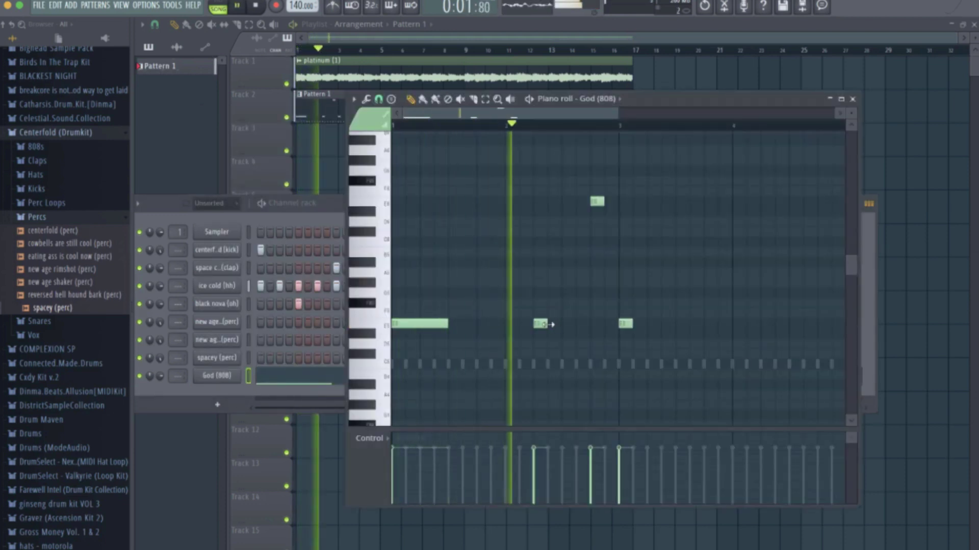
{"action": "left_click_drag", "start_coordinate": [549, 325], "coordinate": [590, 325]}
{"action": "left_click_drag", "start_coordinate": [605, 202], "coordinate": [619, 202]}
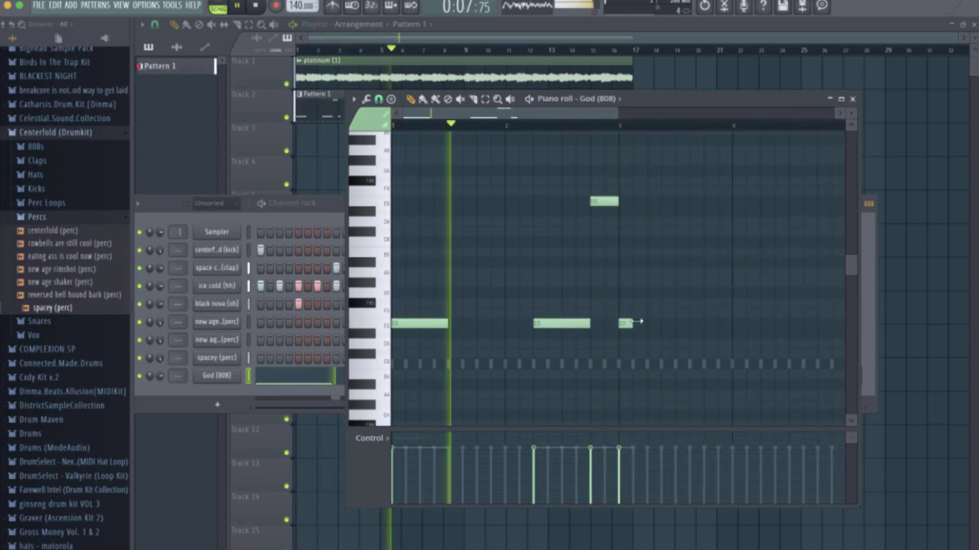
{"action": "left_click_drag", "start_coordinate": [632, 324], "coordinate": [677, 324]}
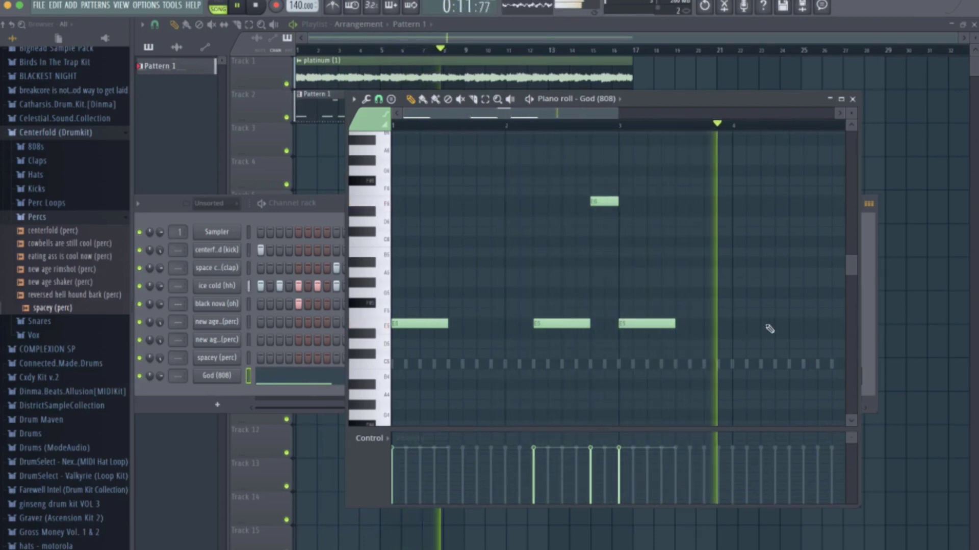
Add two E5 notes in bar 4, the last one longer, then stop playback.
{"action": "left_click", "coordinate": [747, 324]}
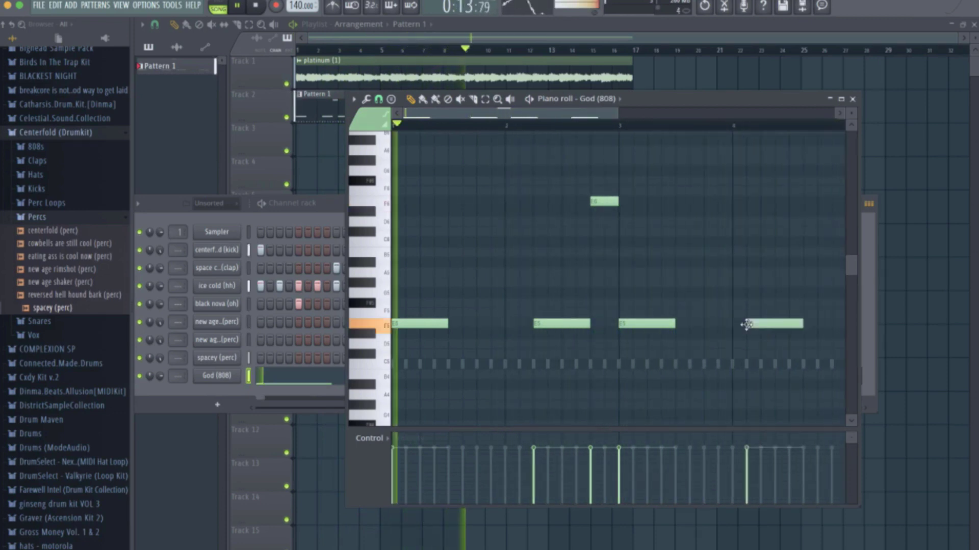
{"action": "left_click_drag", "start_coordinate": [802, 324], "coordinate": [761, 324]}
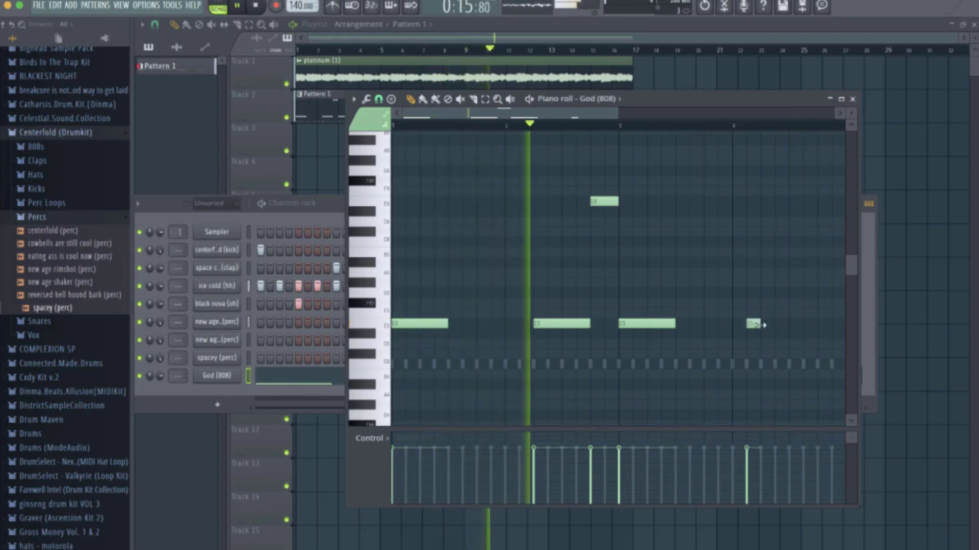
{"action": "left_click", "coordinate": [762, 325]}
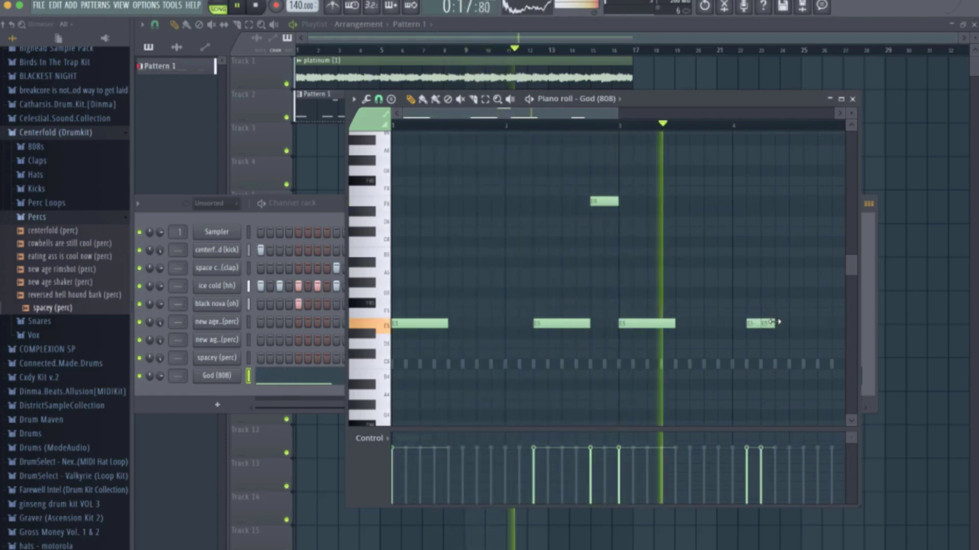
{"action": "left_click_drag", "start_coordinate": [775, 325], "coordinate": [823, 326]}
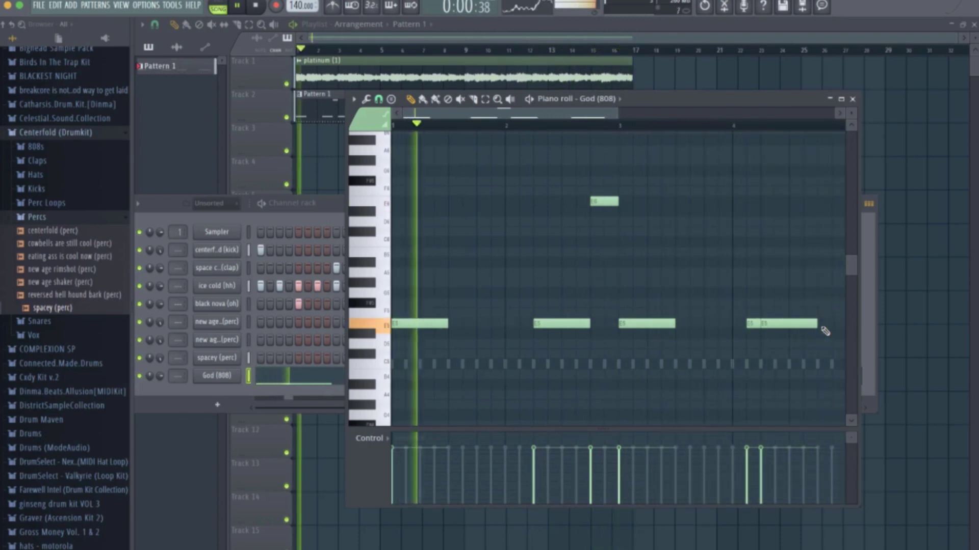
{"action": "key", "text": "space"}
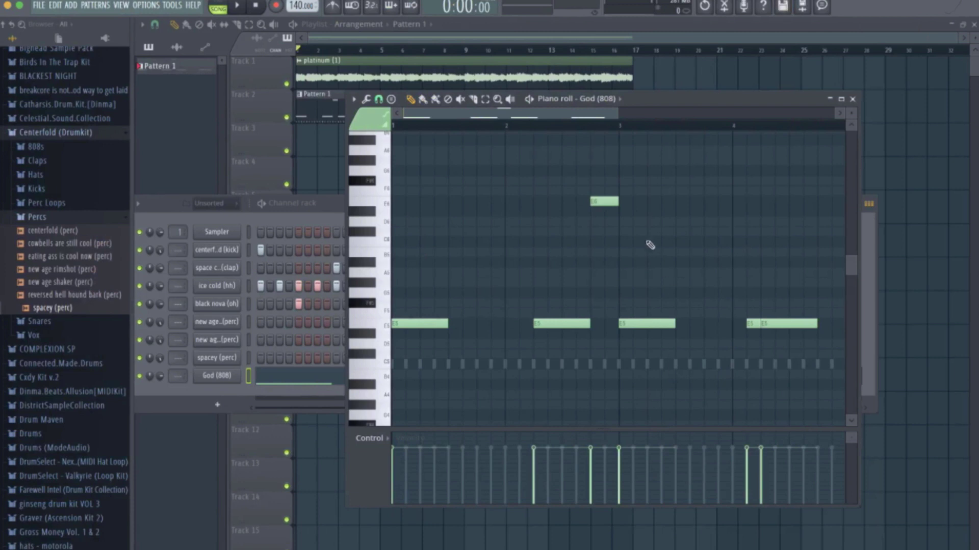
Make the E6 note a slide note in its Note properties.
{"action": "double_click", "coordinate": [602, 203]}
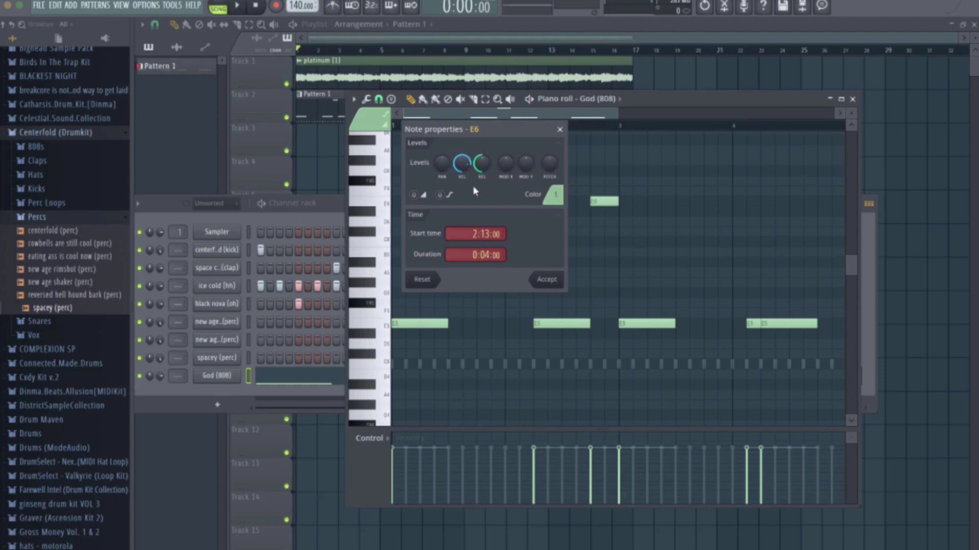
{"action": "left_click", "coordinate": [414, 195]}
{"action": "left_click", "coordinate": [558, 279]}
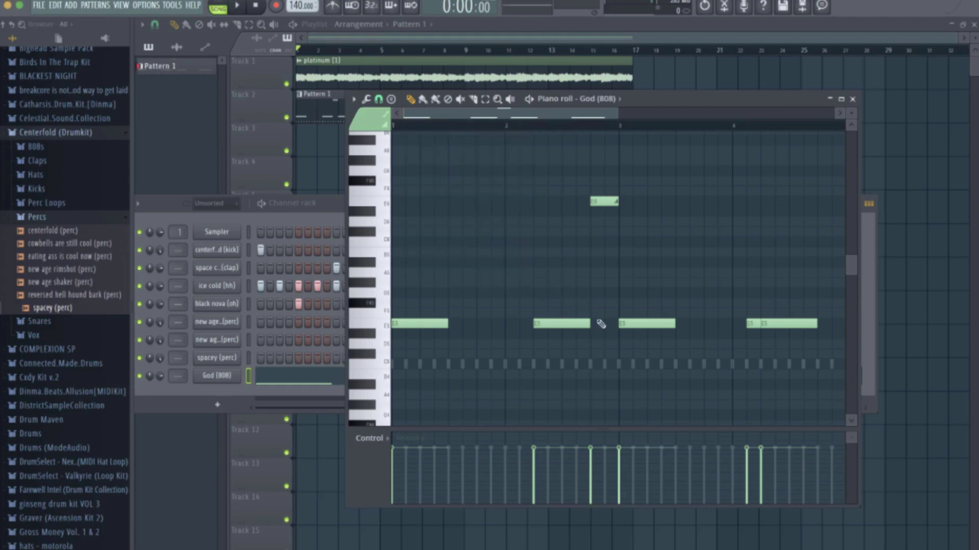
Extend the E5 note to meet the next one and halve the slide note's length.
{"action": "left_click_drag", "start_coordinate": [589, 325], "coordinate": [617, 330]}
{"action": "key", "text": "space"}
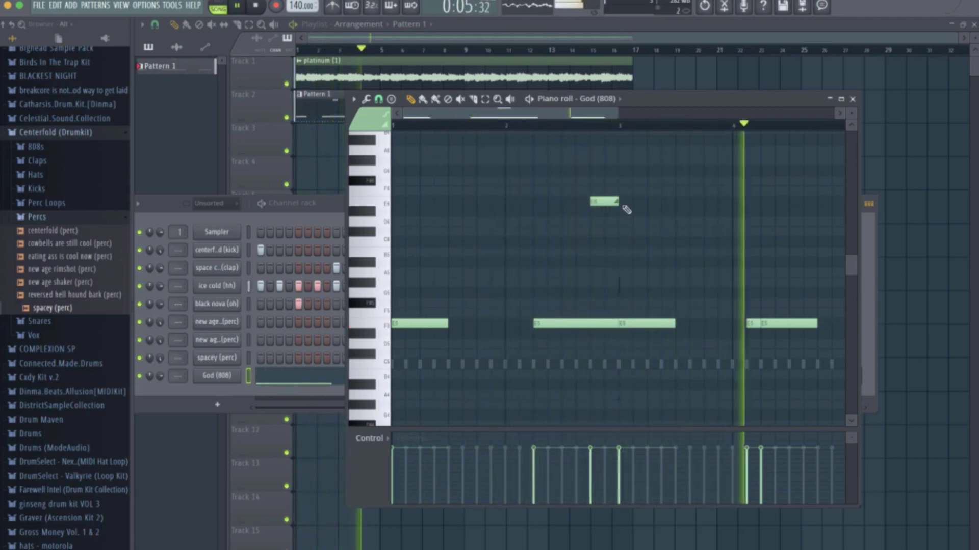
{"action": "left_click_drag", "start_coordinate": [619, 203], "coordinate": [606, 203]}
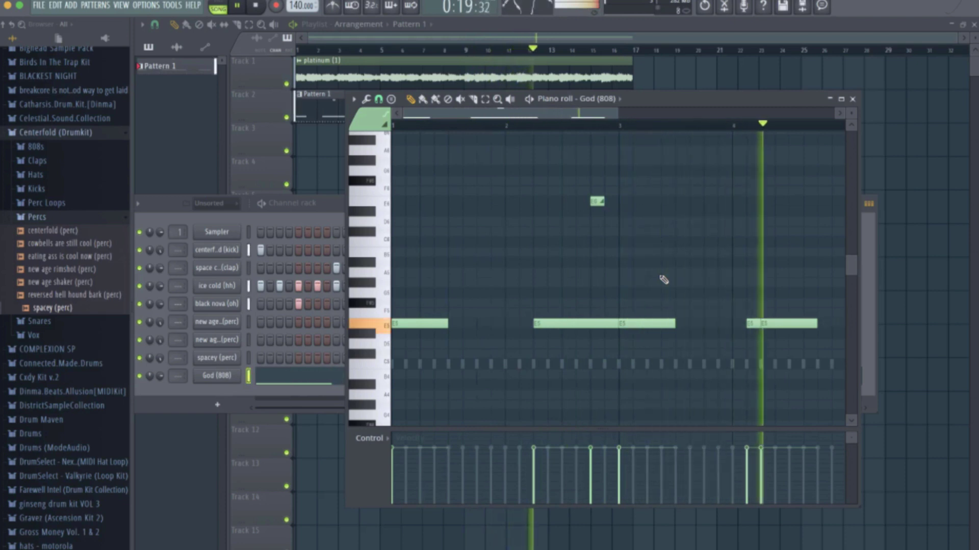
Maximize the piano roll and play the 808 pattern with its octave slides.
{"action": "key", "text": "space"}
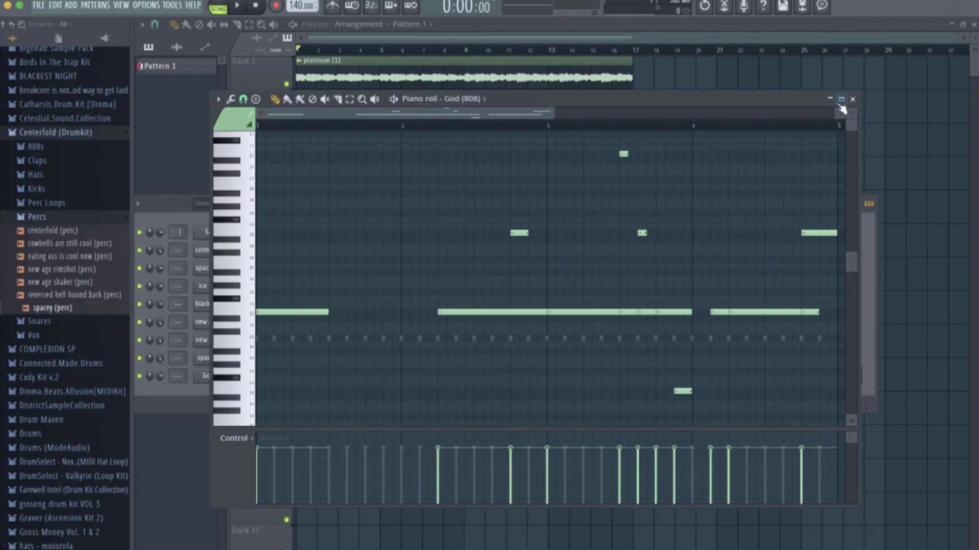
{"action": "left_click", "coordinate": [841, 100]}
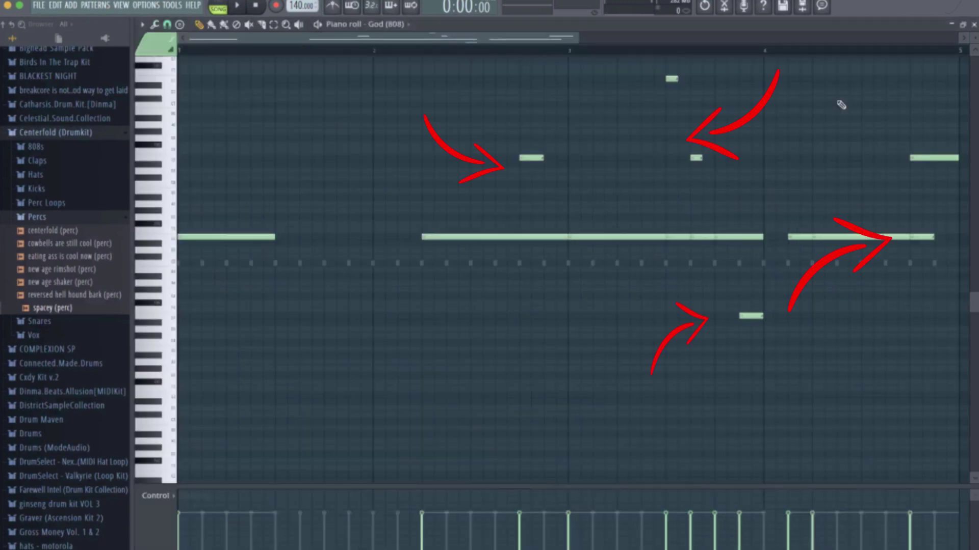
{"action": "key", "text": "space"}
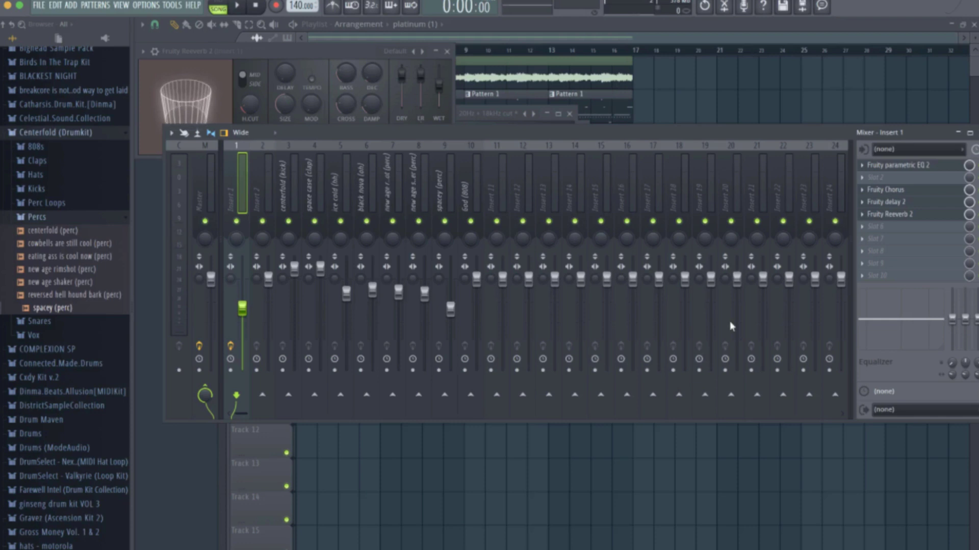
Pull the Insert 10 God (808) mixer fader down slightly during playback.
{"action": "key", "text": "space"}
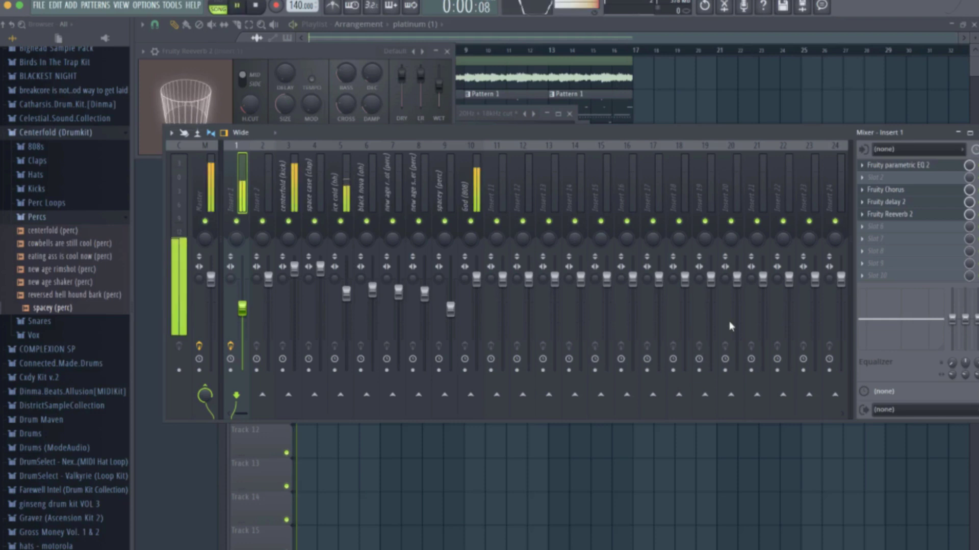
{"action": "left_click", "coordinate": [477, 281]}
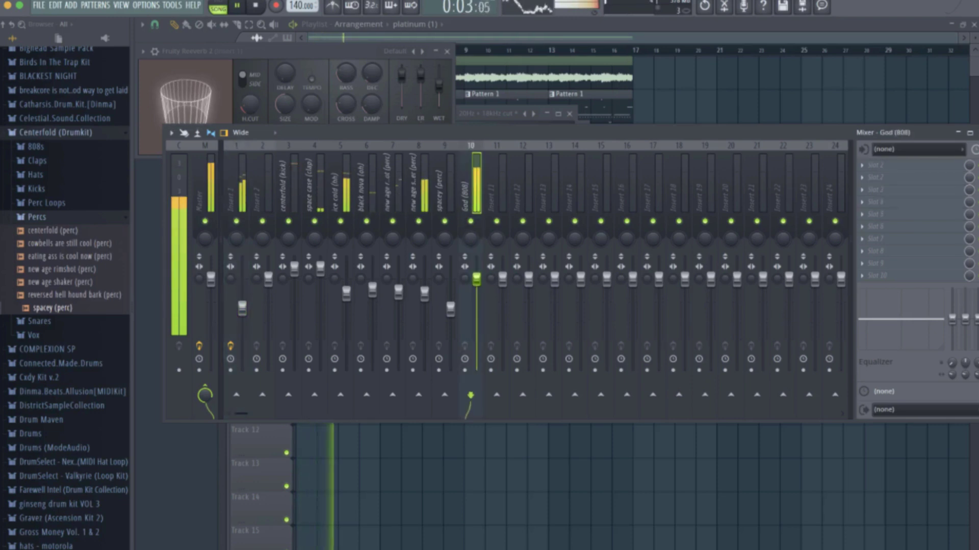
{"action": "left_click_drag", "start_coordinate": [477, 280], "coordinate": [476, 291]}
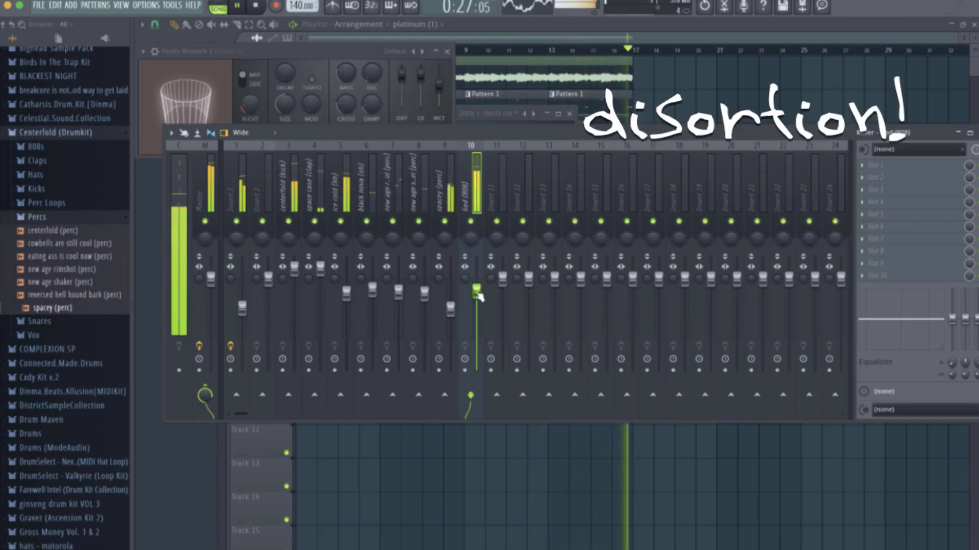
Load Fruity Fast Dist into Slot 3 of Insert 10 and audition the distorted 808.
{"action": "key", "text": "space"}
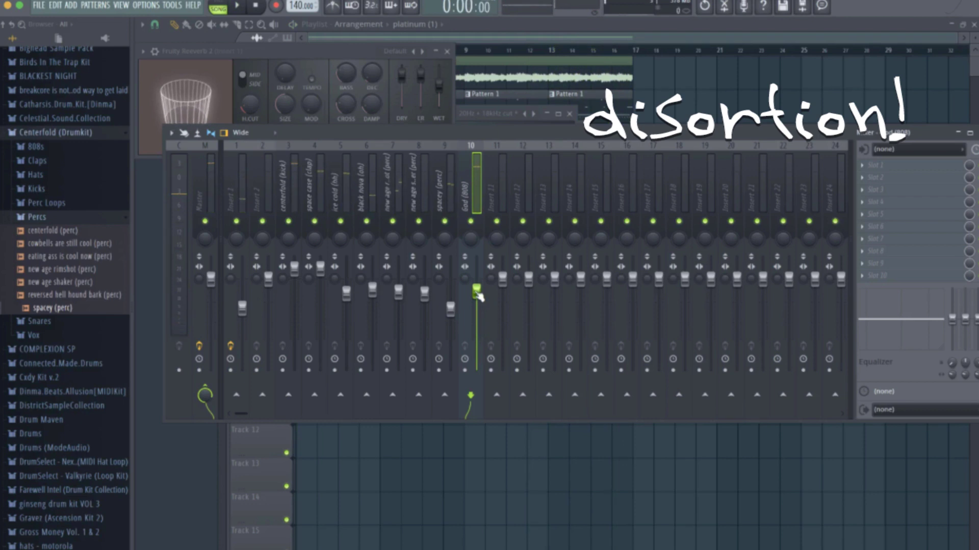
{"action": "left_click", "coordinate": [865, 199]}
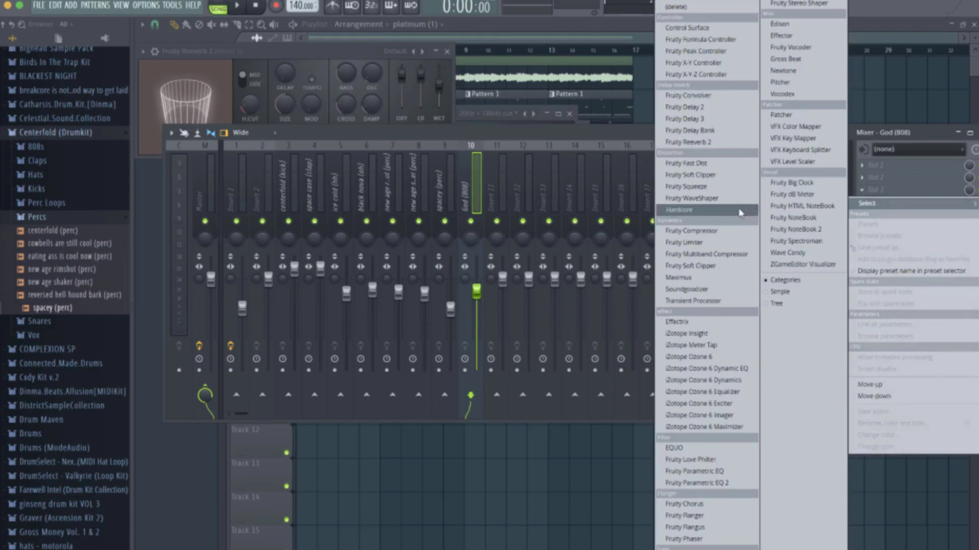
{"action": "left_click", "coordinate": [710, 164]}
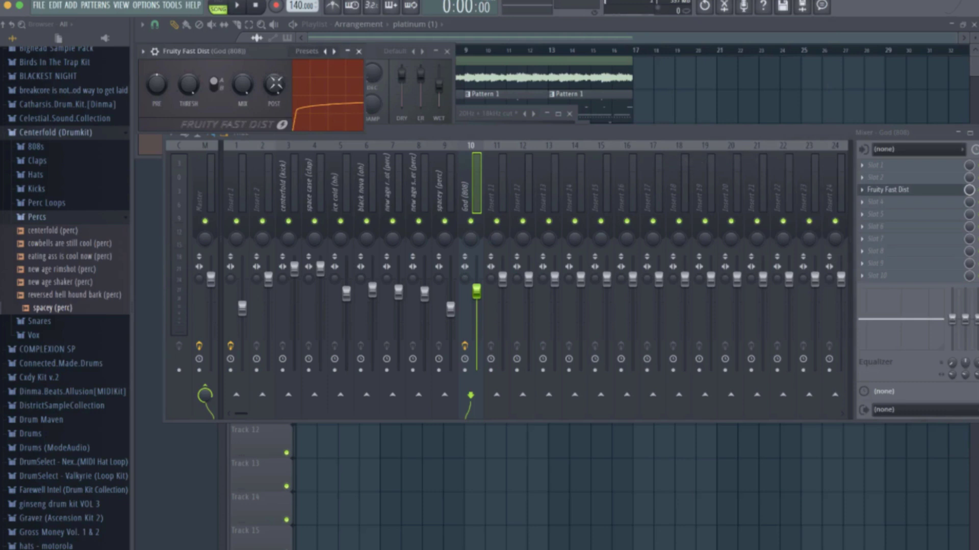
{"action": "left_click_drag", "start_coordinate": [236, 55], "coordinate": [586, 236]}
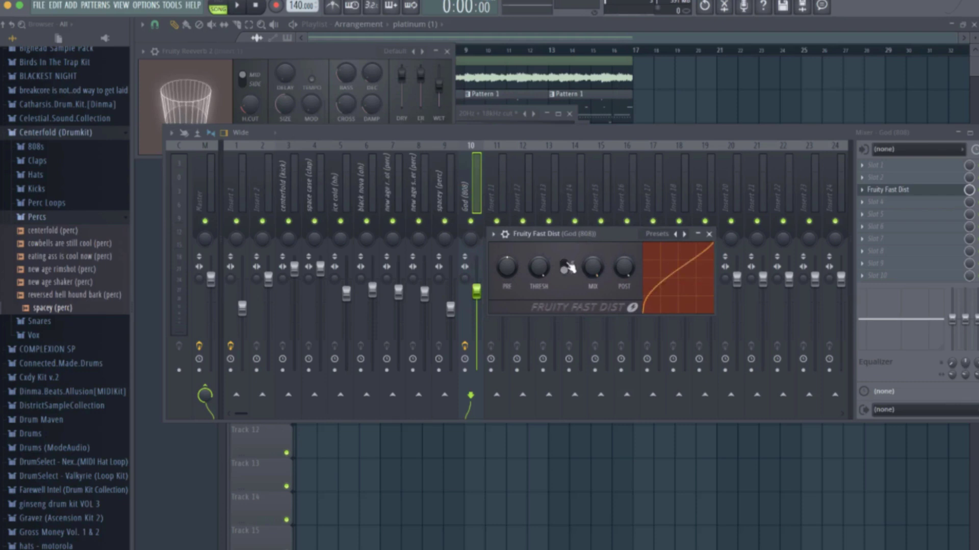
{"action": "key", "text": "space"}
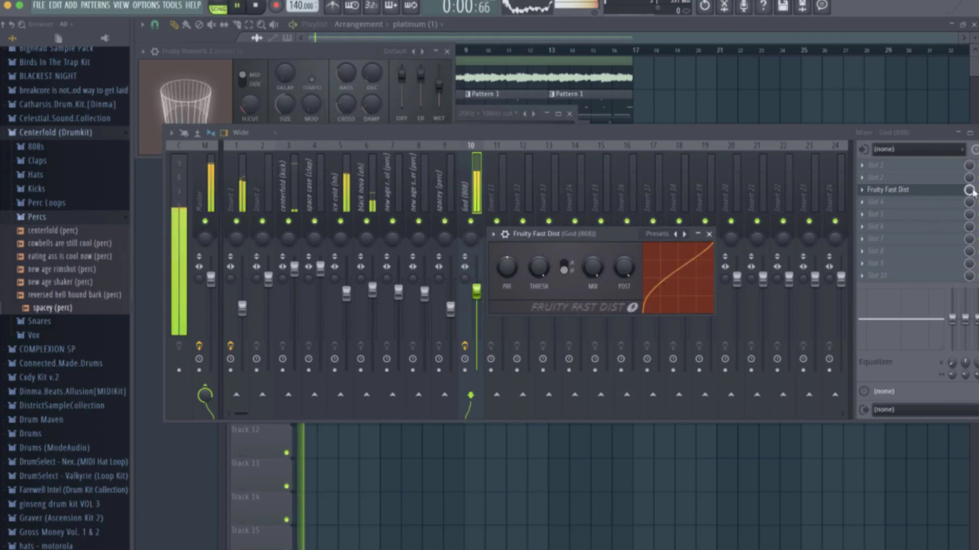
{"action": "left_click", "coordinate": [969, 190]}
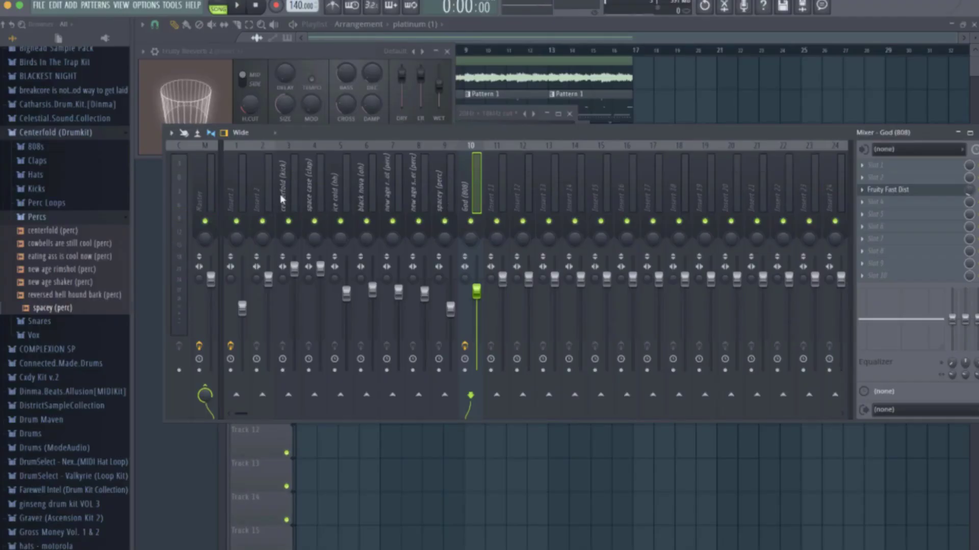
Route the centerfold (kick) track as a sidechain into the God (808) track on Insert 10.
{"action": "left_click", "coordinate": [283, 198]}
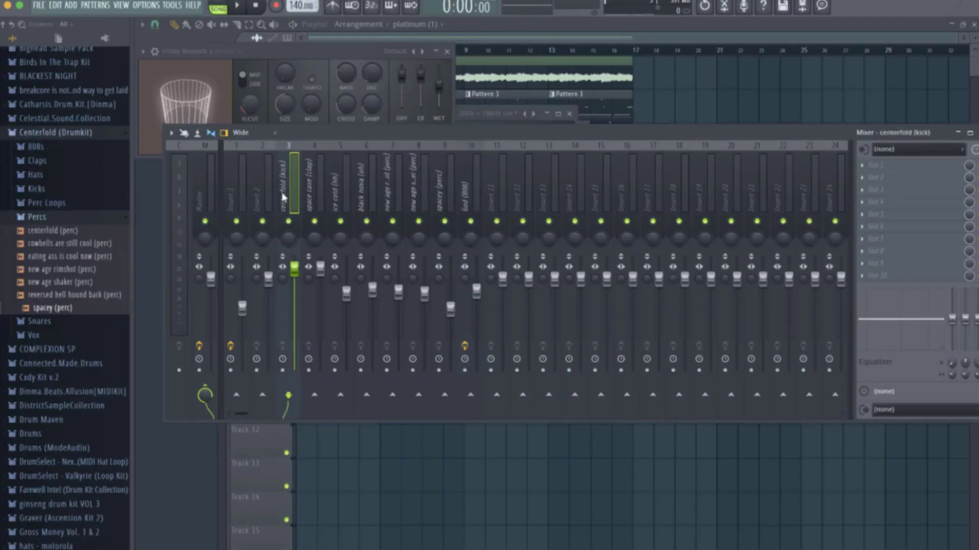
{"action": "right_click", "coordinate": [471, 396]}
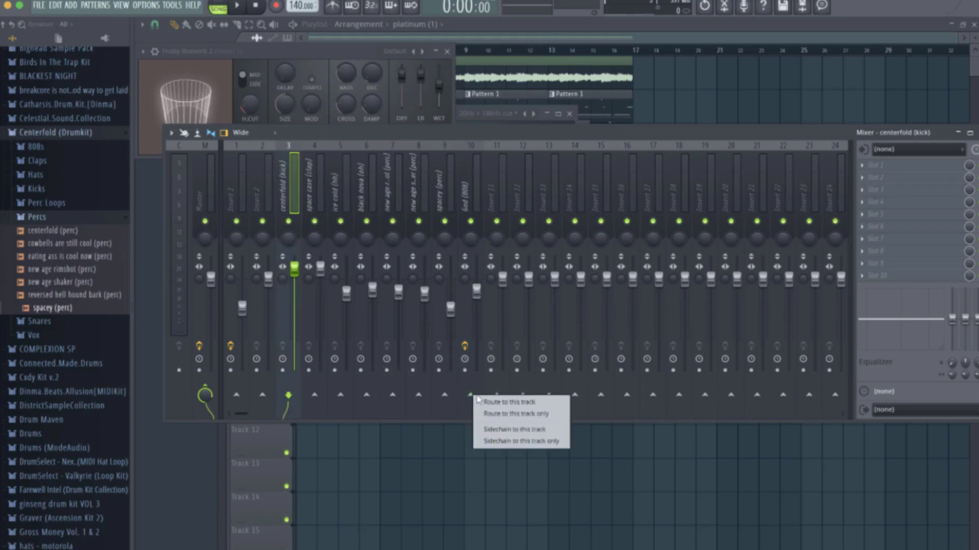
{"action": "left_click", "coordinate": [513, 431]}
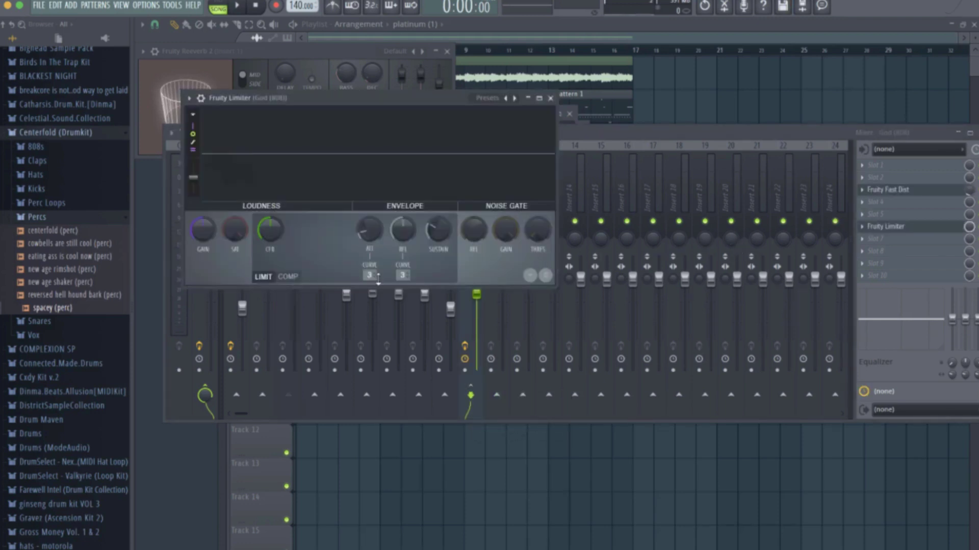
Switch Fruity Limiter to COMP mode with centerfold (kick) as its sidechain source.
{"action": "left_click", "coordinate": [294, 279]}
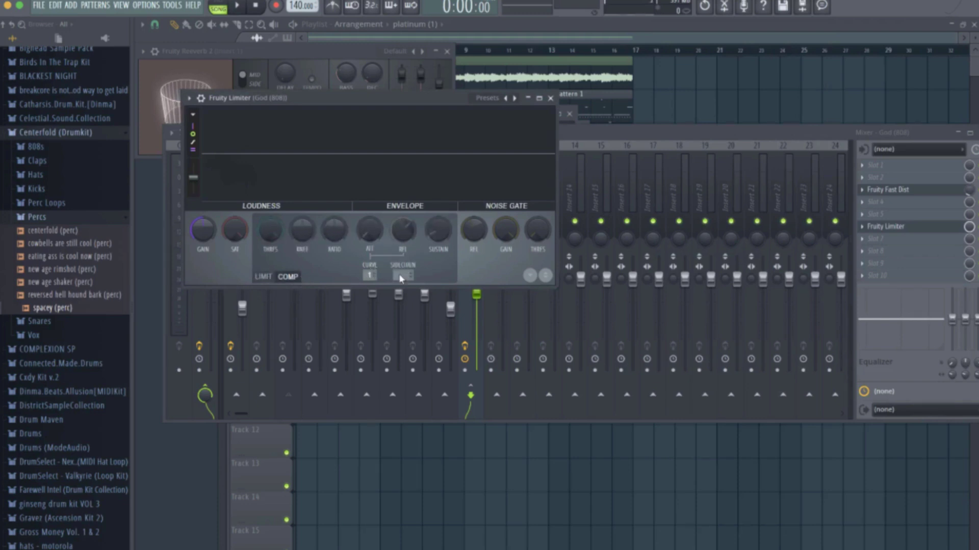
{"action": "left_click", "coordinate": [399, 275]}
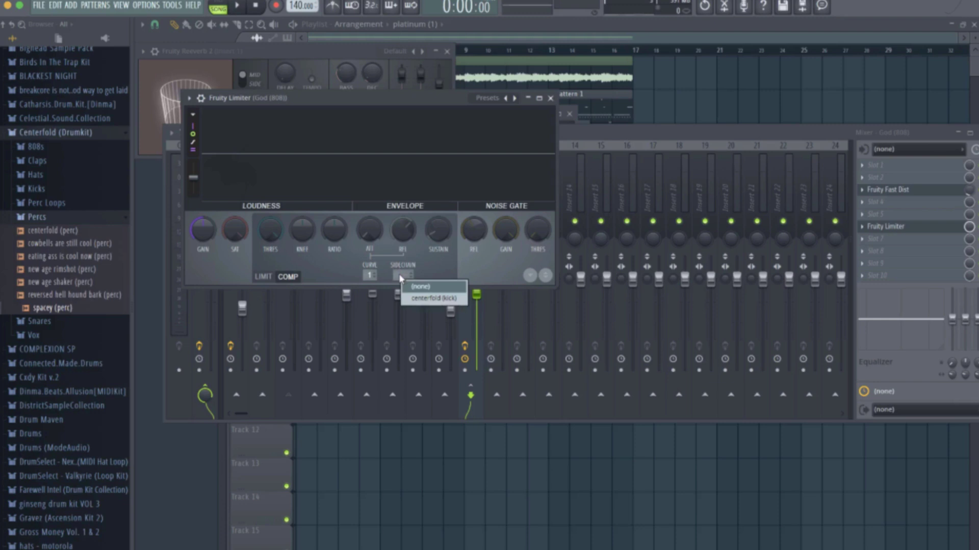
{"action": "left_click", "coordinate": [431, 299]}
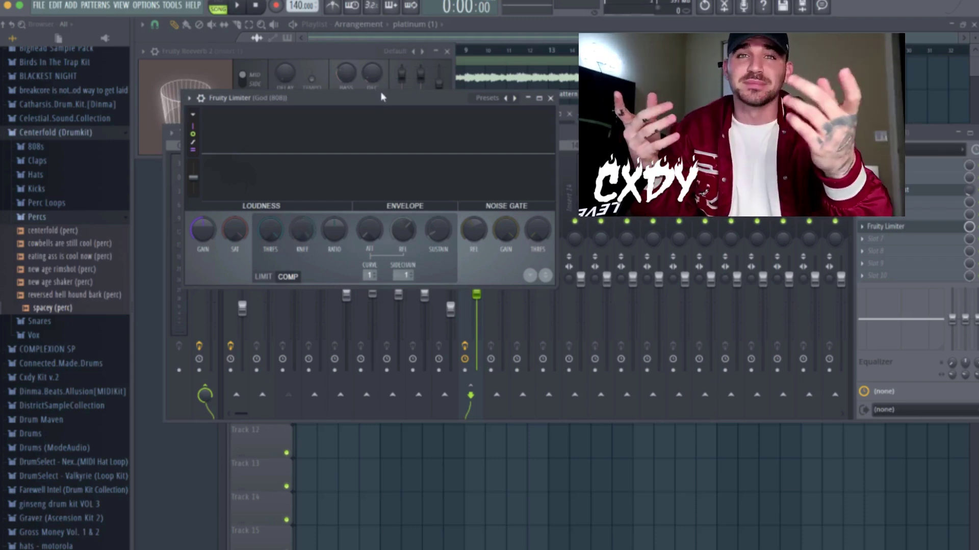
During playback, lower the compressor threshold so each kick ducks the 808.
{"action": "left_click_drag", "start_coordinate": [380, 93], "coordinate": [583, 240]}
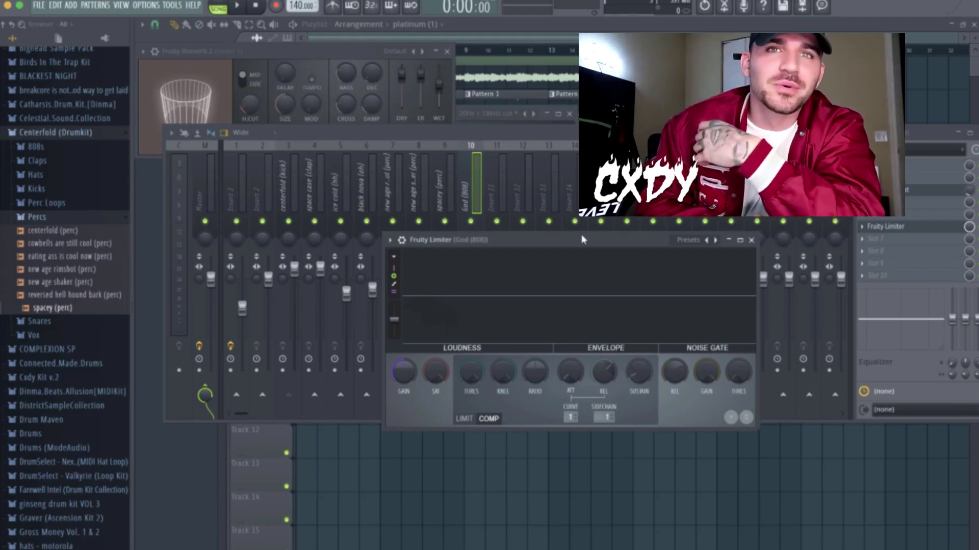
{"action": "key", "text": "space"}
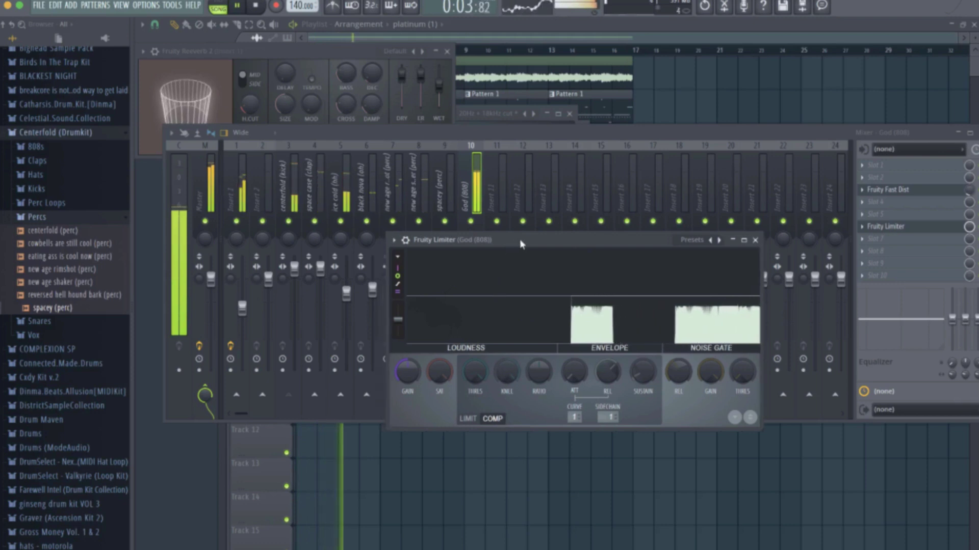
{"action": "left_click_drag", "start_coordinate": [508, 239], "coordinate": [540, 240]}
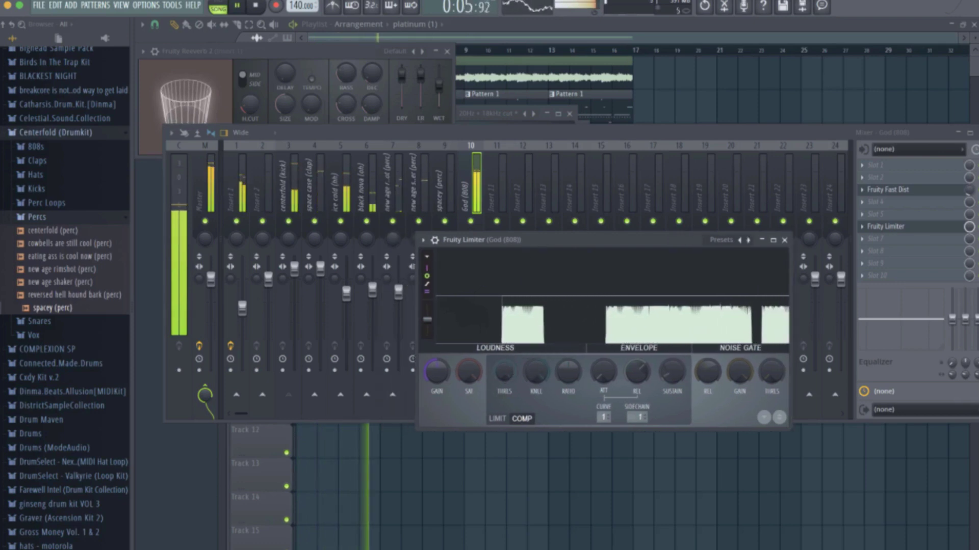
{"action": "left_click_drag", "start_coordinate": [502, 372], "coordinate": [503, 392]}
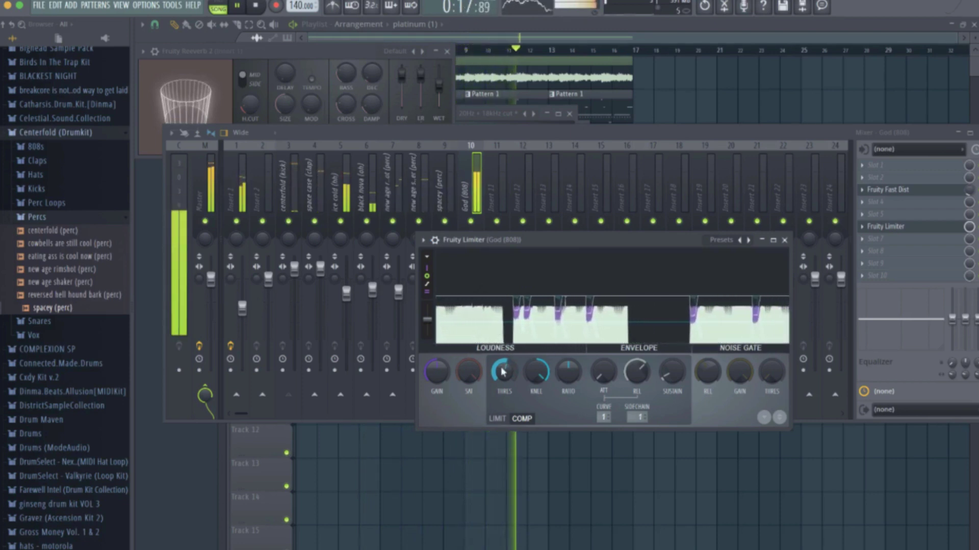
Raise the limiter ceiling in LIMIT mode, then return Fruity Limiter to COMP.
{"action": "left_click", "coordinate": [497, 419]}
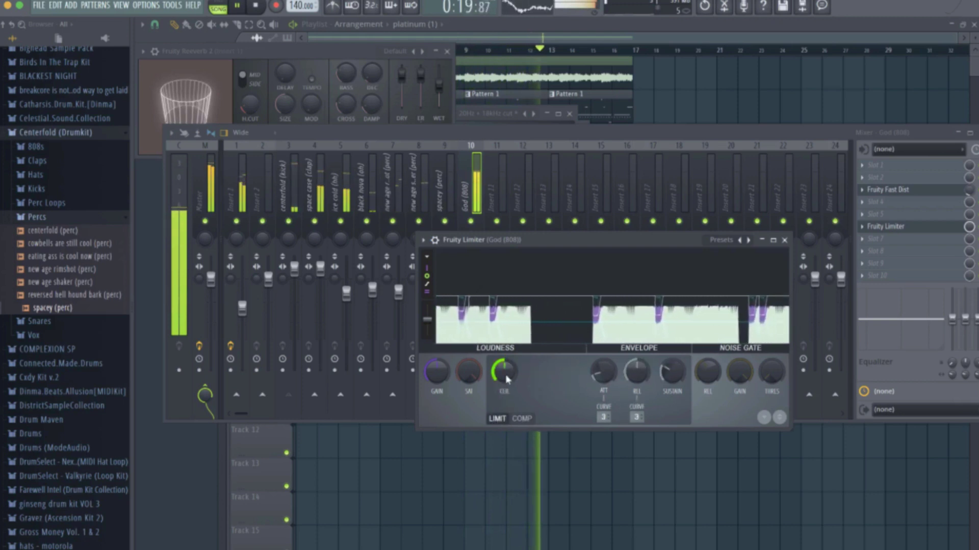
{"action": "left_click_drag", "start_coordinate": [505, 384], "coordinate": [507, 378]}
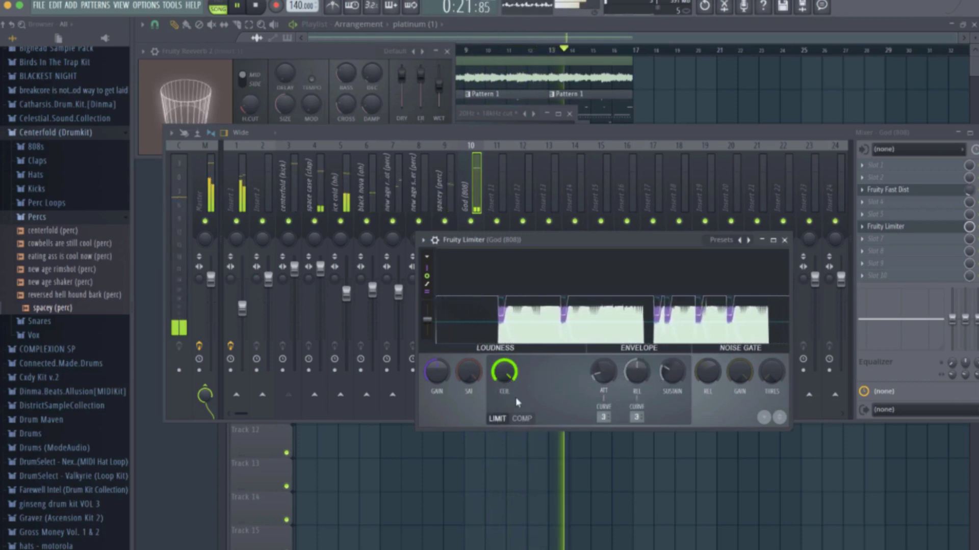
{"action": "left_click", "coordinate": [521, 419]}
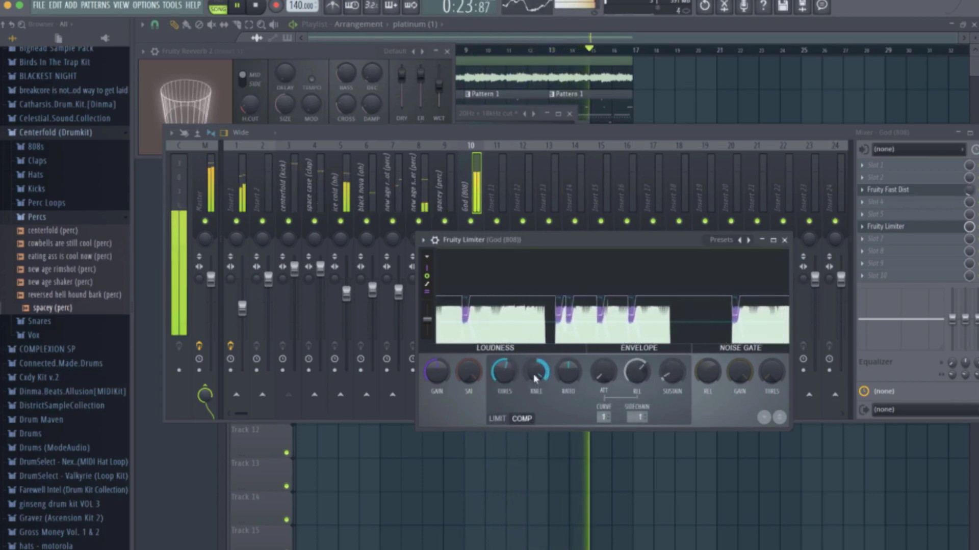